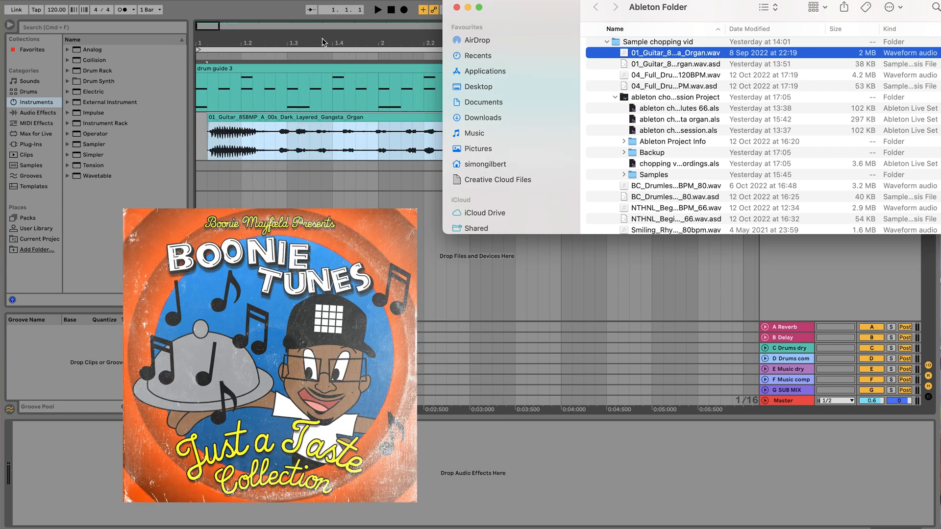
- Move the guitar organ sample clip to the start of bar 1 and set the project tempo to 85 BPM
click(319, 186)
drag(278, 119, 243, 119)
click(56, 10)
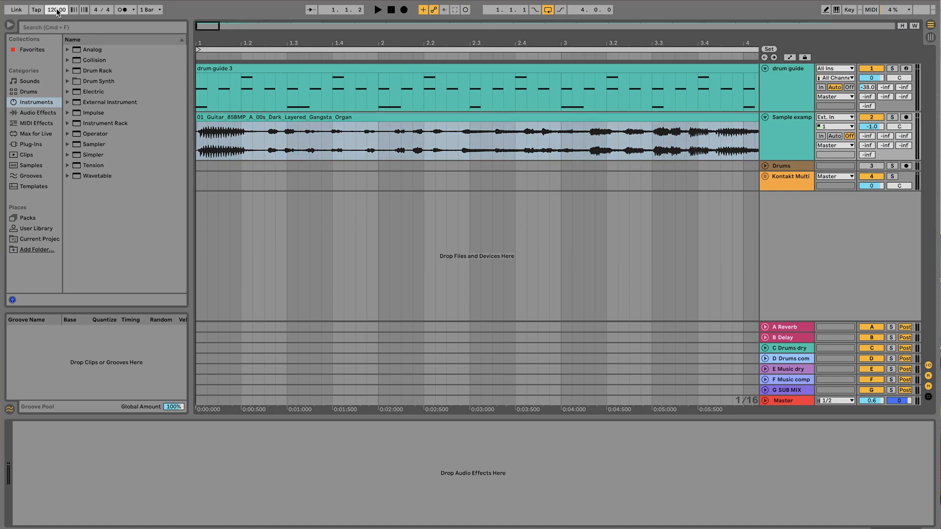
text(85)
key(Return)
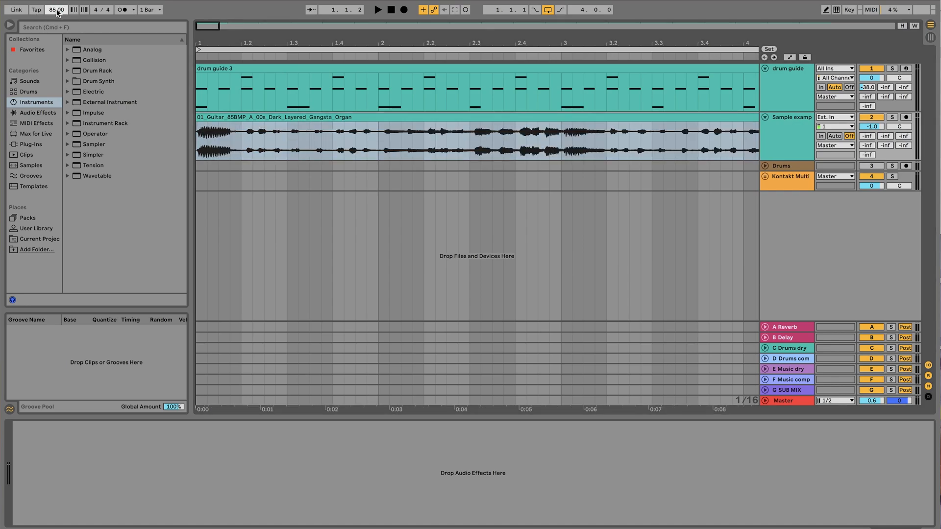
- Play the sample loop alongside the drum guide and examine how its waveform lines up with the beat grid
click(378, 10)
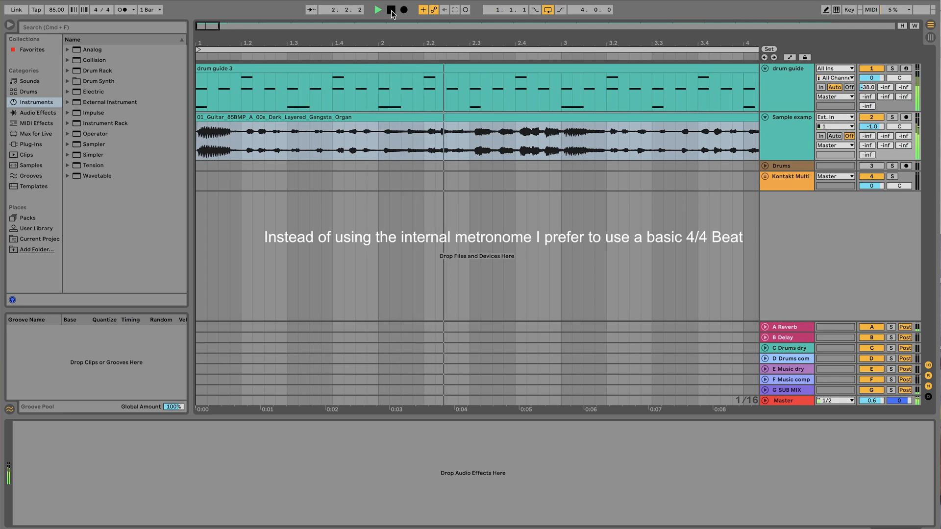
drag(535, 44, 531, 30)
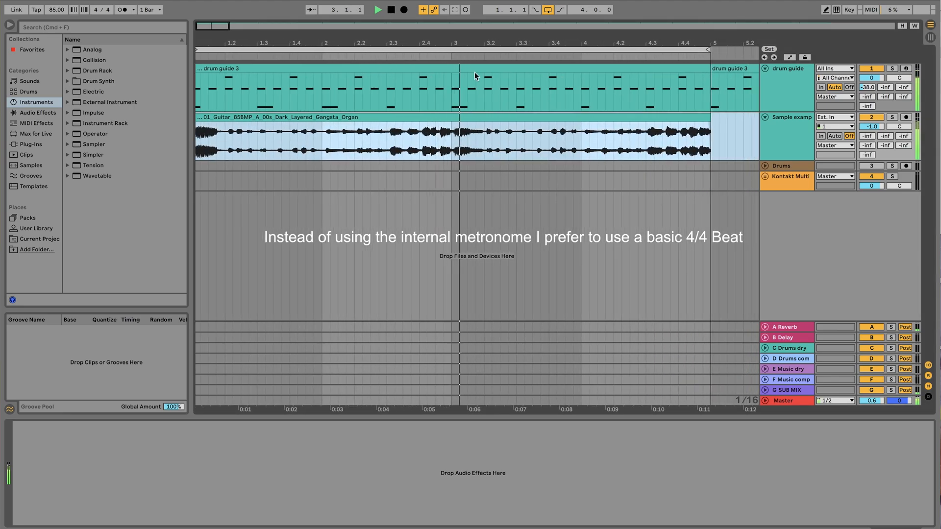
click(391, 9)
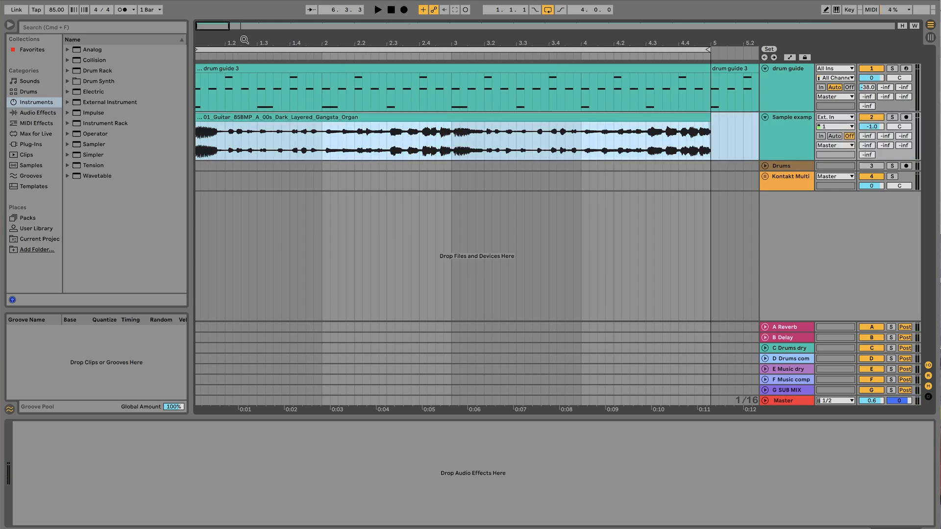
drag(245, 39, 221, 118)
click(379, 10)
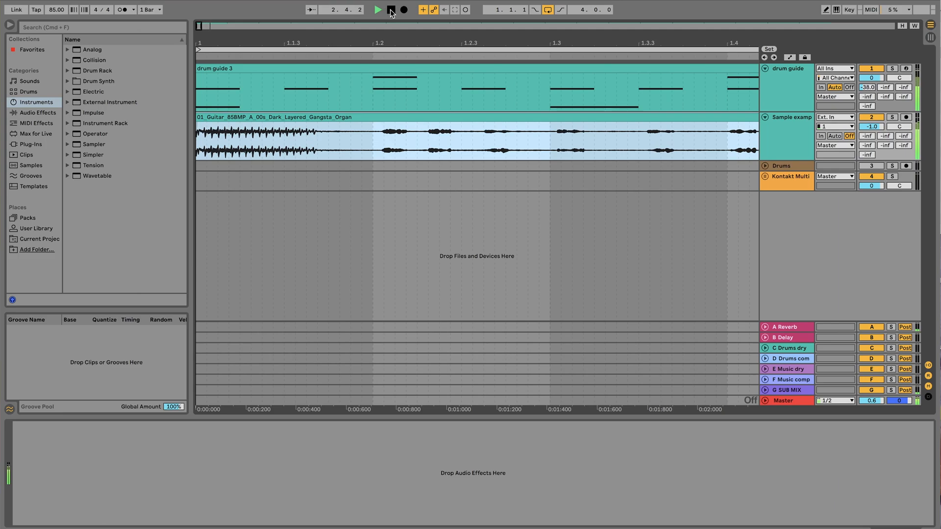
drag(409, 42, 409, 17)
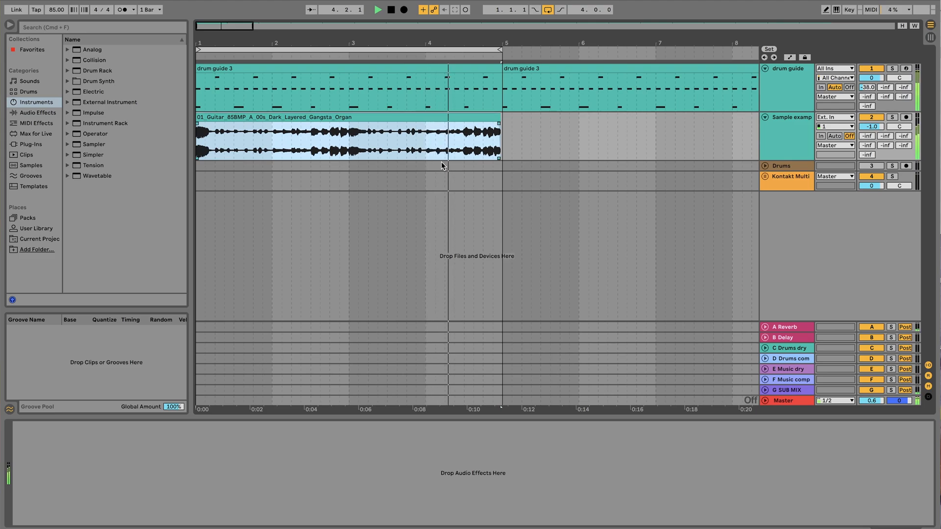
click(391, 10)
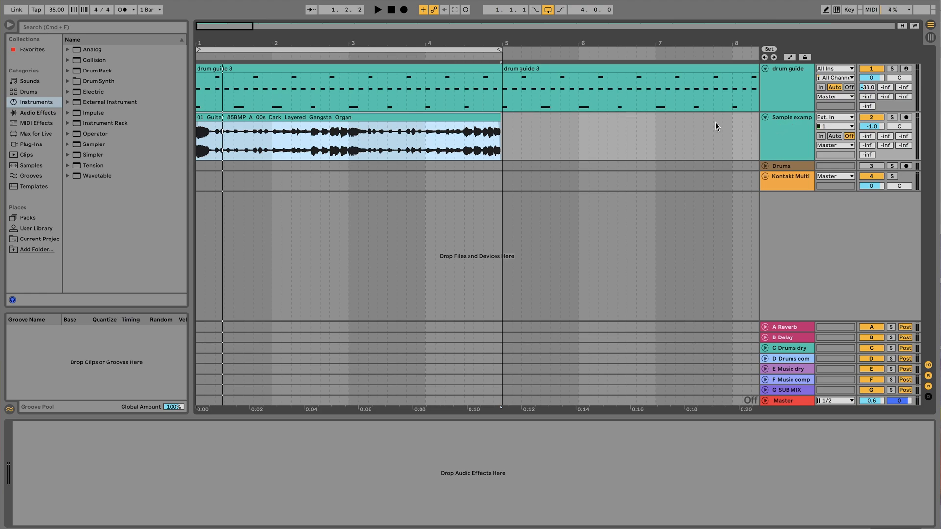
- Insert a MIDI track below the sample track and load the guitar organ clip into a Simpler on it
click(787, 137)
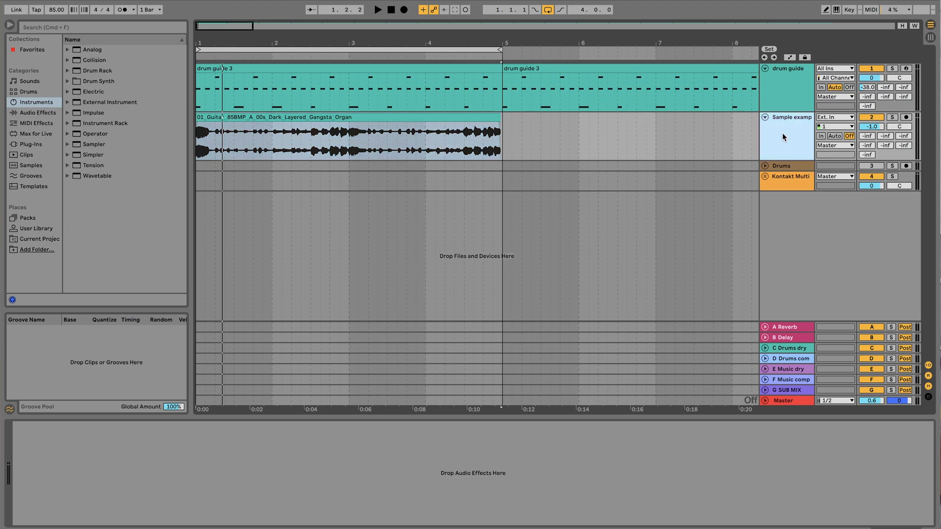
click(104, 0)
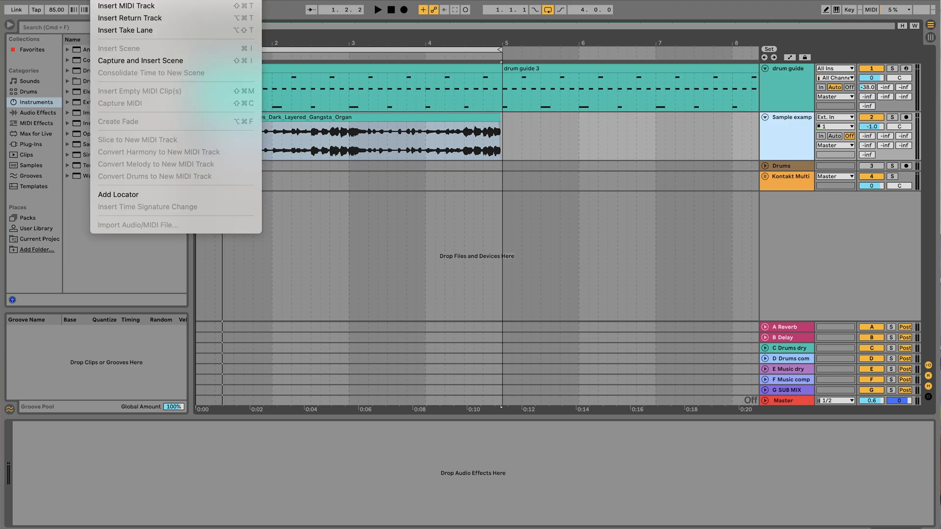
click(142, 3)
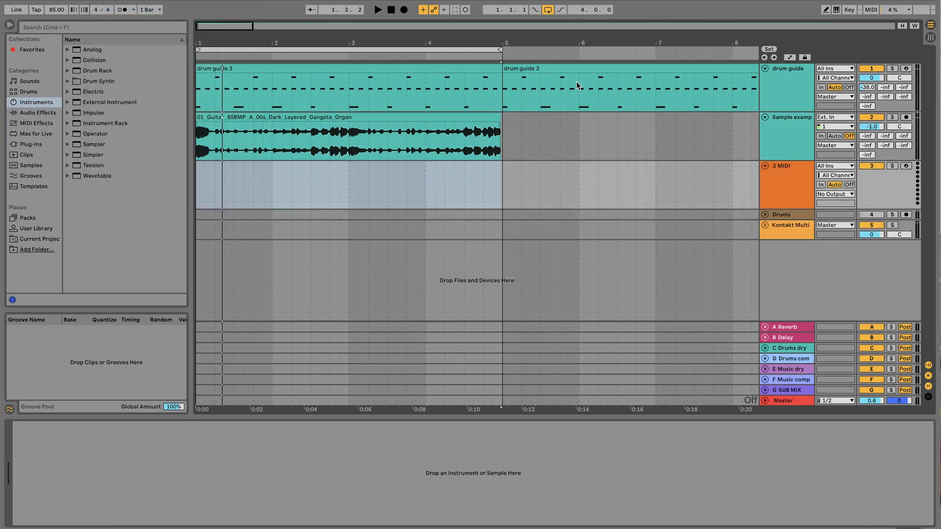
drag(87, 155, 336, 192)
drag(341, 125, 216, 464)
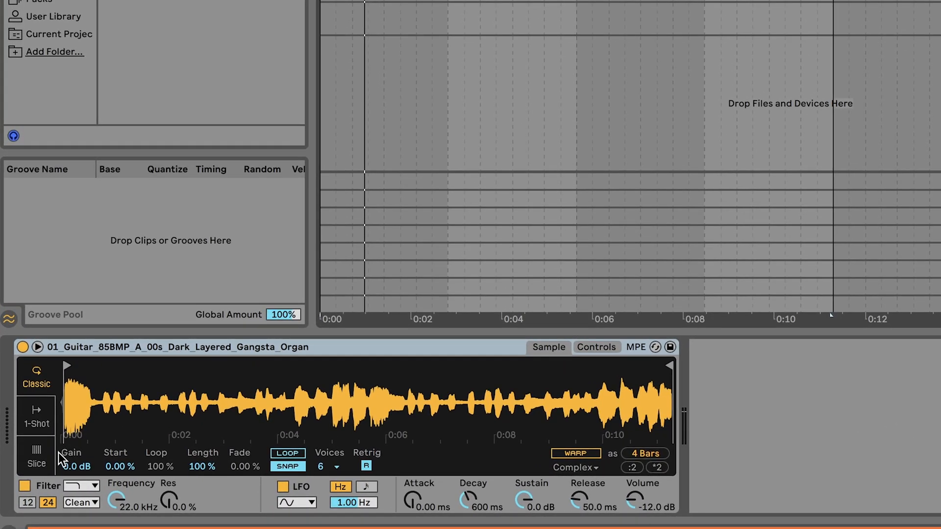
- Switch Simpler to Slice mode and set its playback to Thru
click(37, 461)
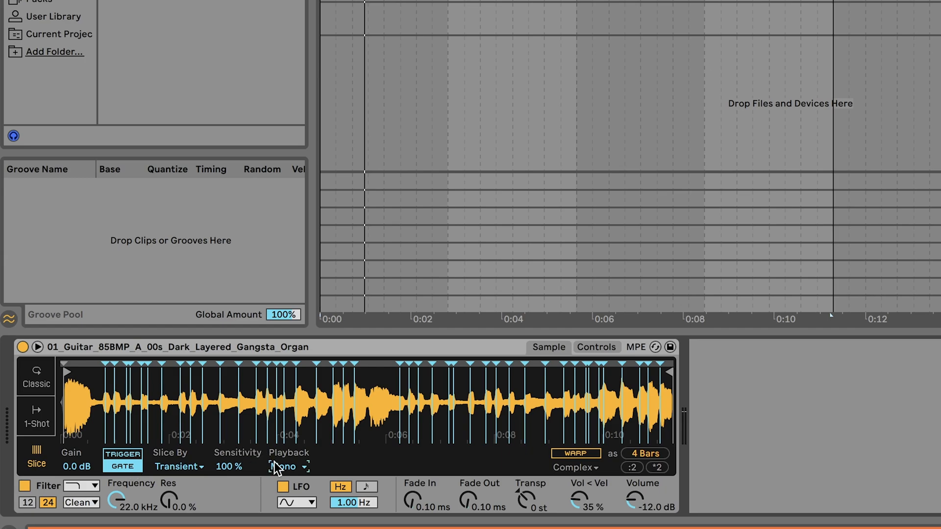
click(292, 466)
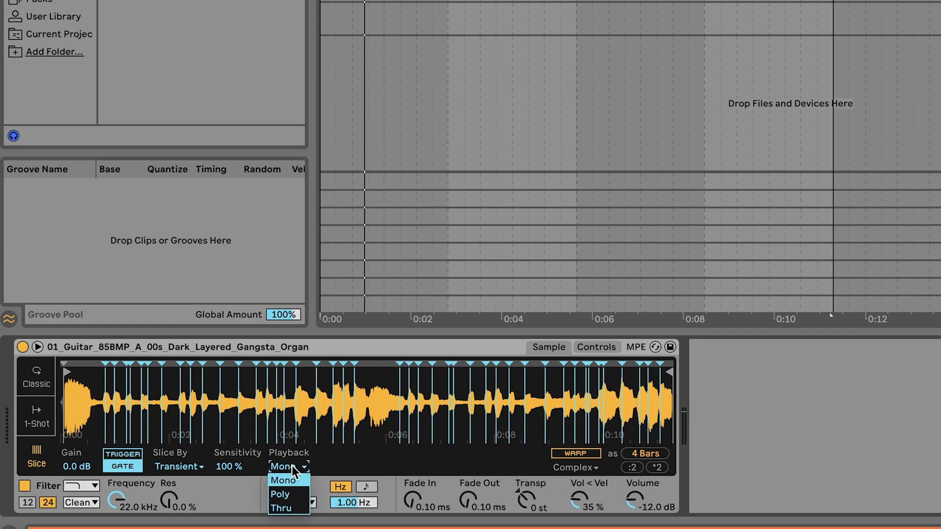
click(290, 510)
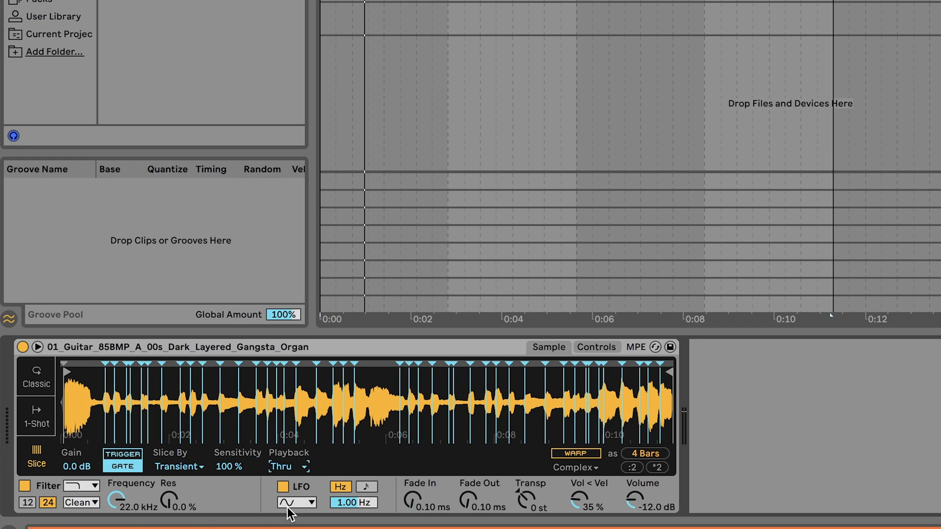
- Try Mono and Poly playback for the slices and return the playback mode to Thru
click(288, 468)
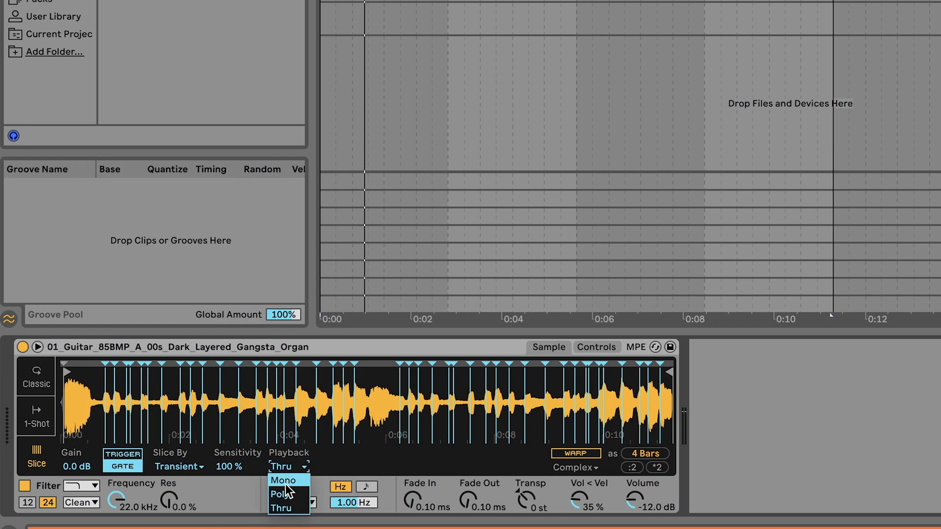
click(287, 481)
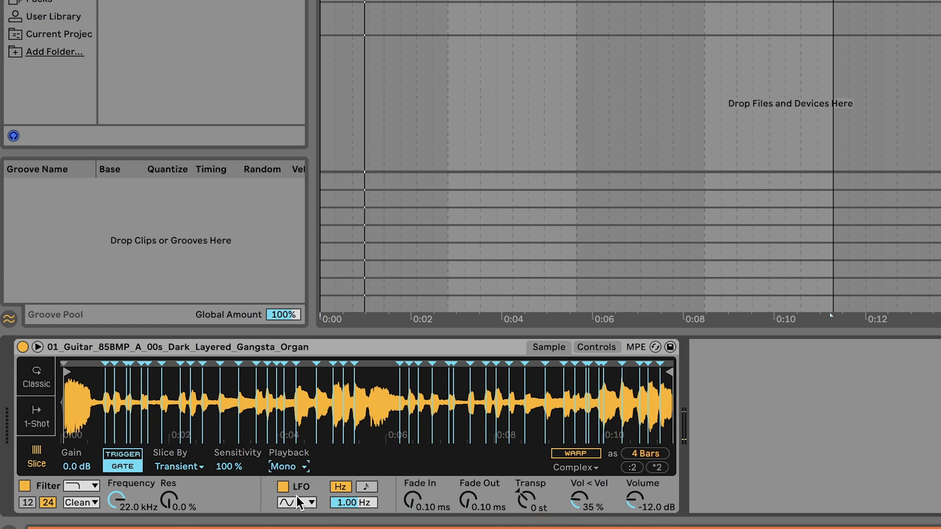
click(287, 466)
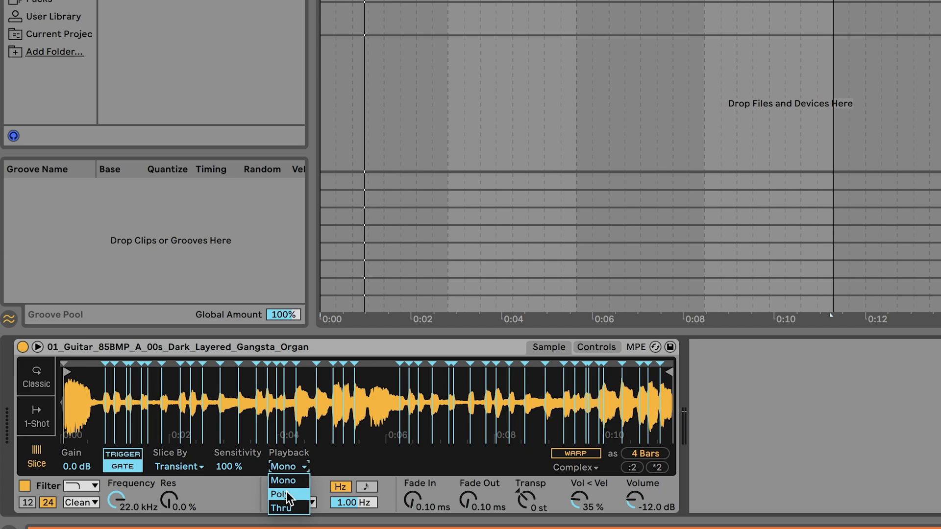
click(286, 494)
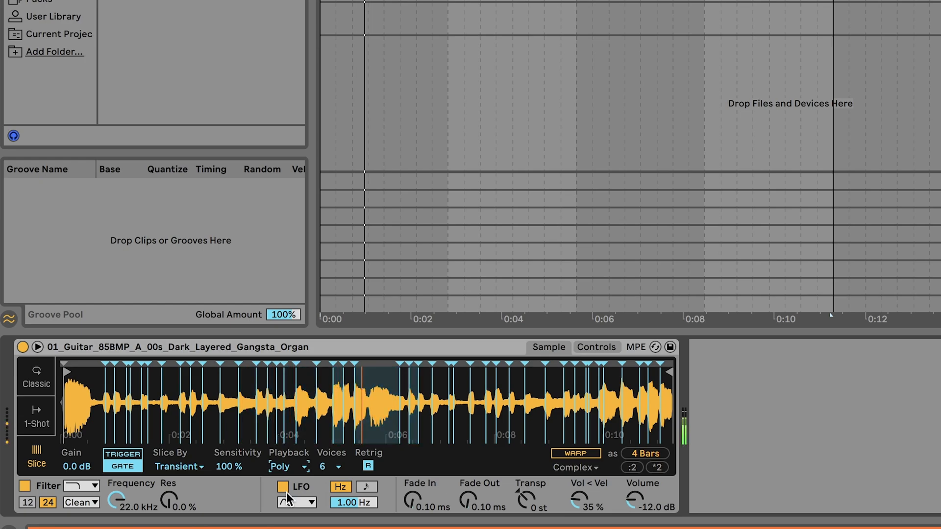
click(292, 464)
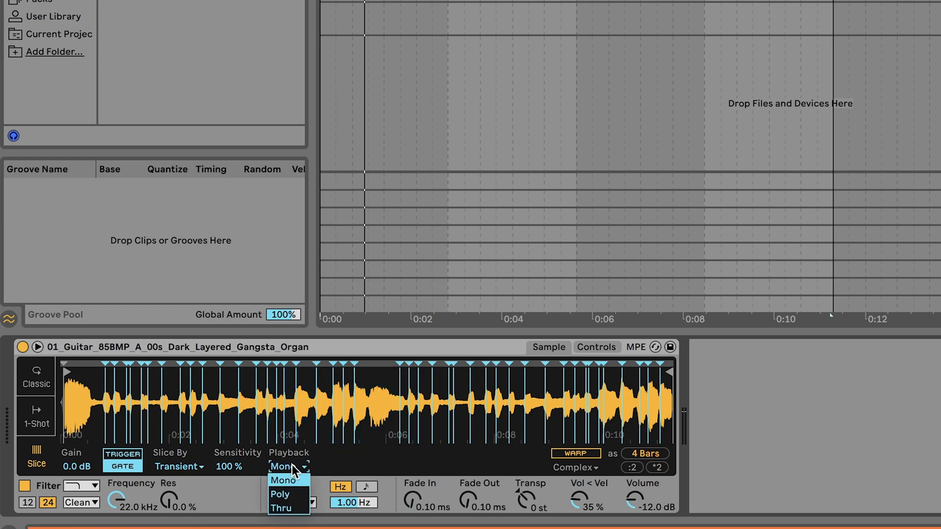
click(289, 510)
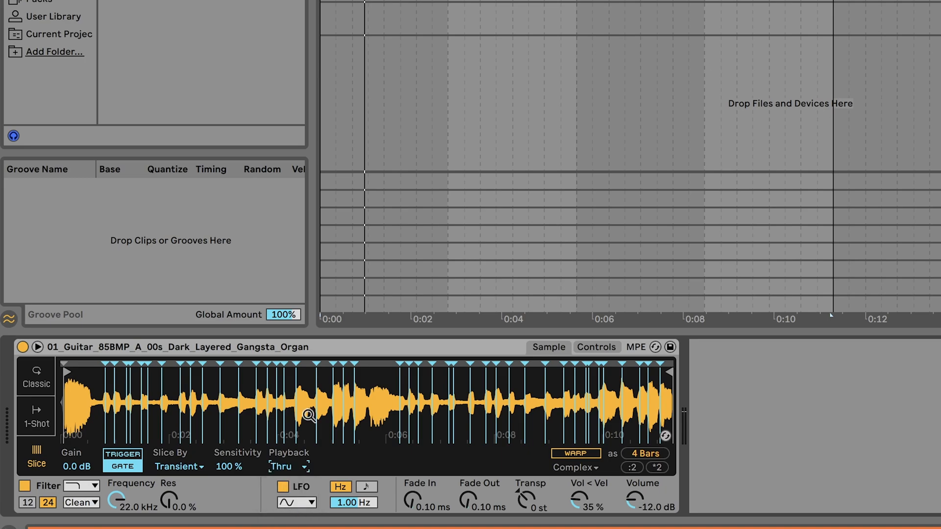
- Slice the Simpler sample by Beat with a division of 1 Bar
click(186, 467)
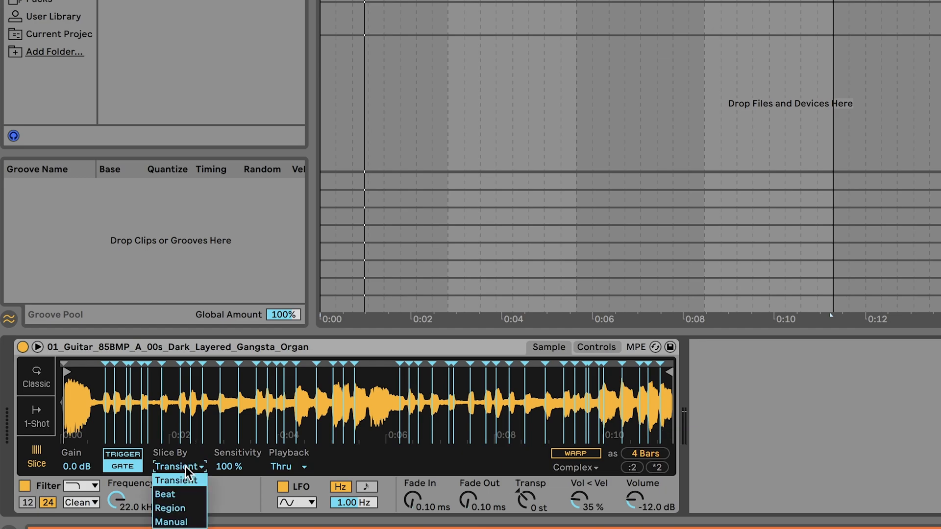
click(173, 492)
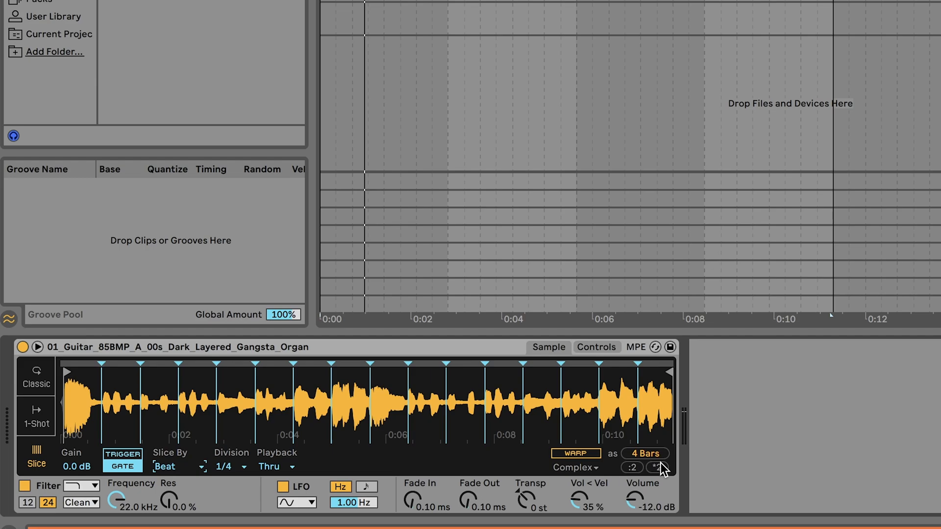
click(235, 470)
click(241, 425)
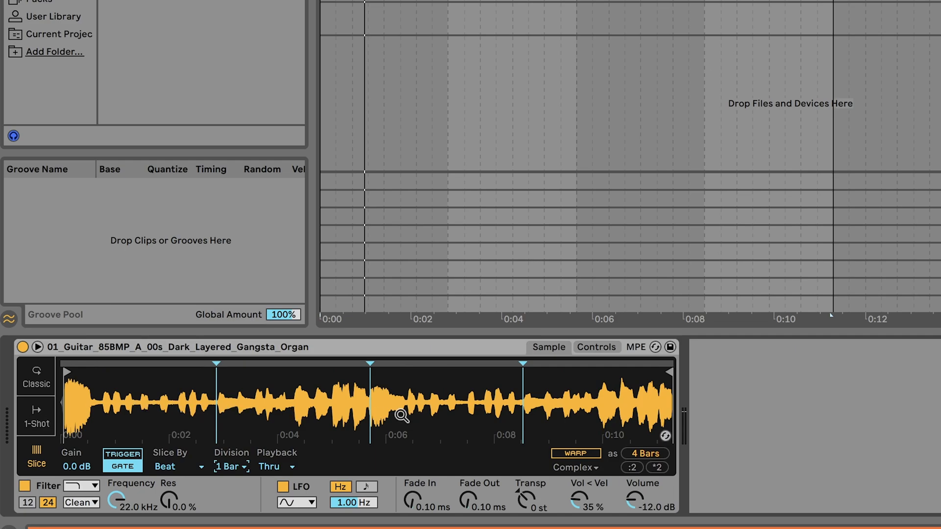
- Try slice divisions of 1/2 and 1/4, and settle on a 1/8 division
click(232, 467)
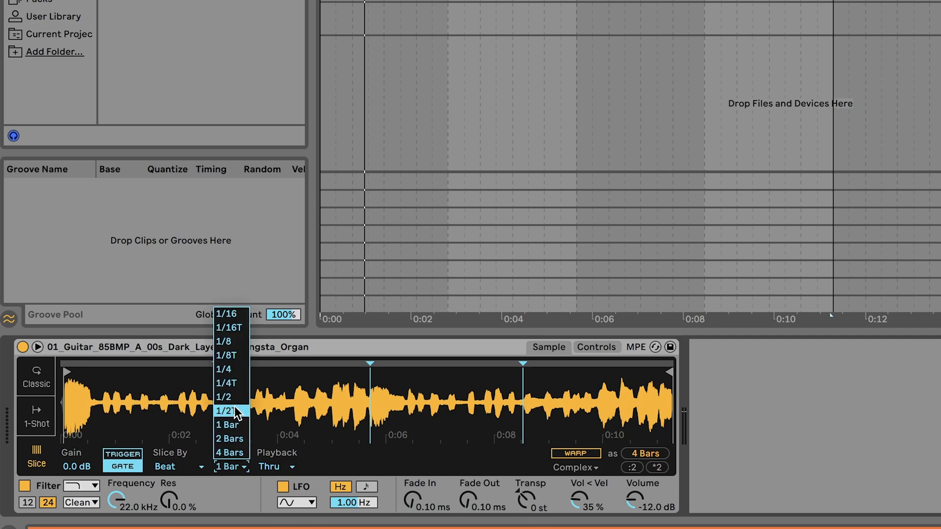
click(240, 392)
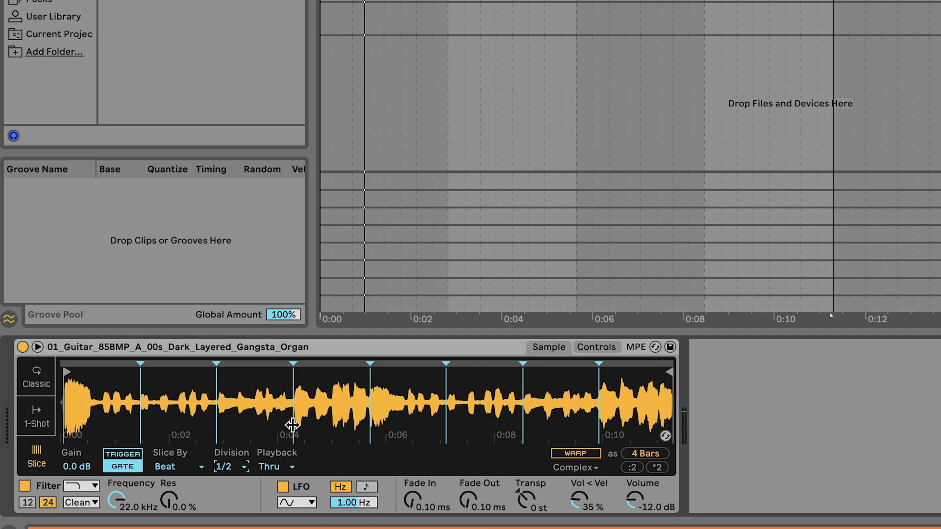
click(229, 467)
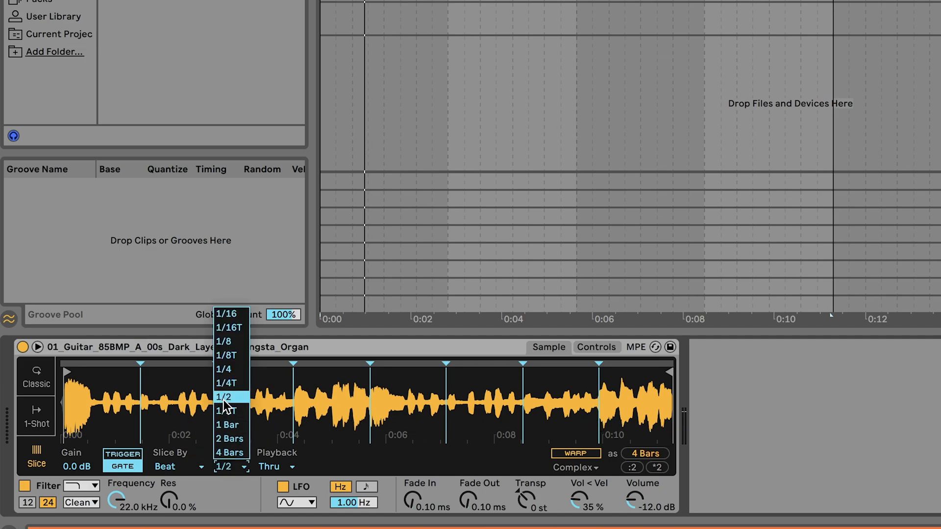
click(225, 369)
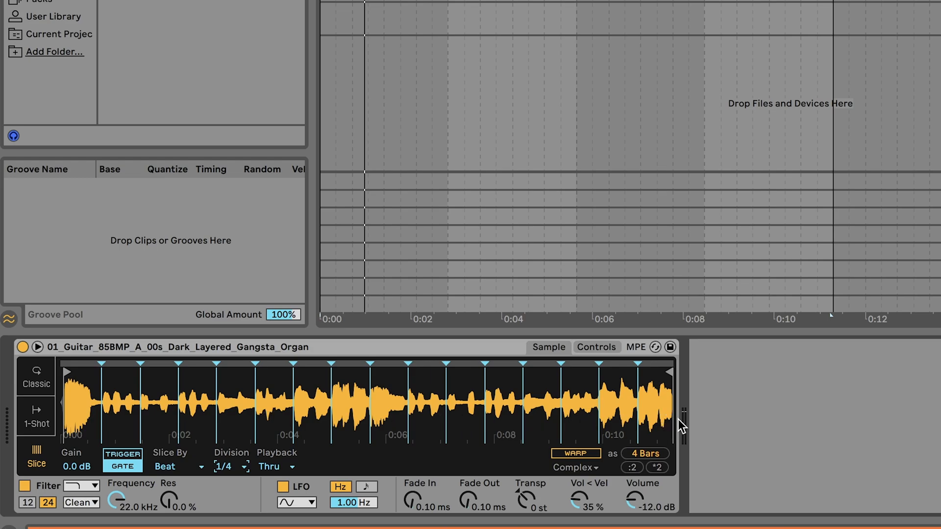
click(231, 469)
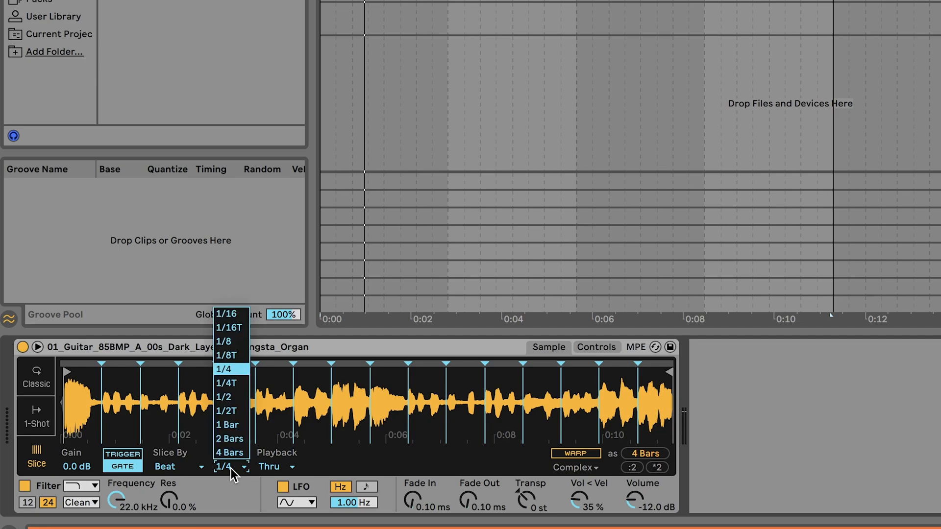
click(238, 340)
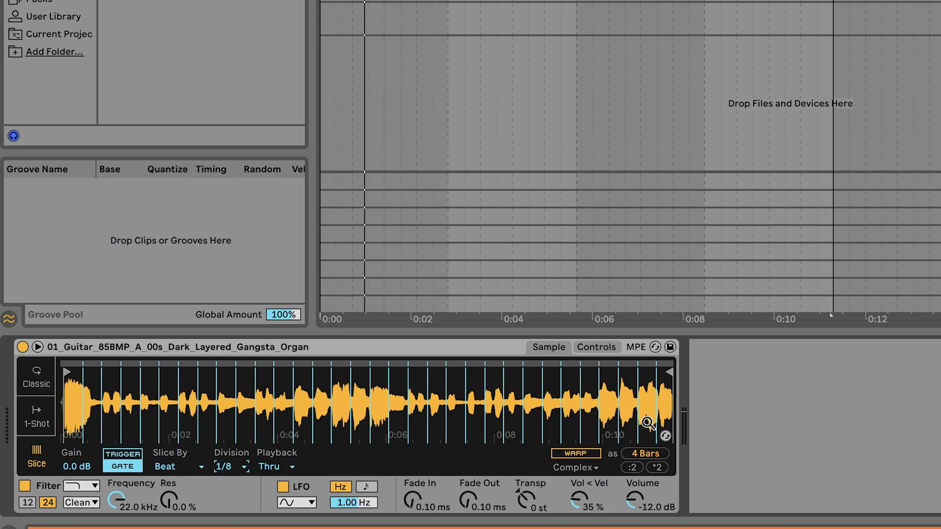
- Keep Warp enabled in Simpler, and set Vol < Vel to 0.8 % and the volume to 0.00 dB
click(581, 455)
click(581, 455)
drag(579, 500, 579, 520)
mouse_move(635, 500)
mouse_down()
mouse_move(635, 463)
mouse_move(635, 485)
mouse_up()
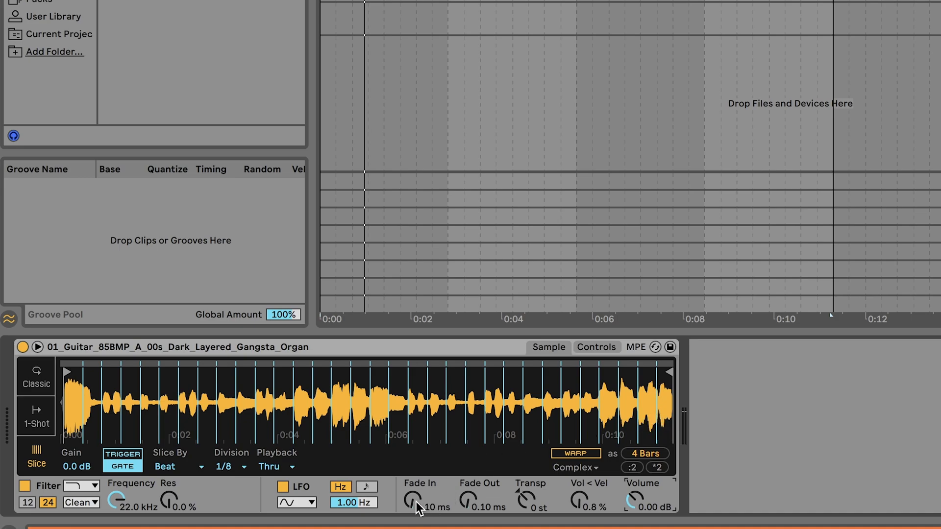
- Try Simpler's Fade In at 0.01 ms and Fade Out at 0.00 ms while auditioning the slices
drag(411, 500, 412, 496)
drag(468, 500, 468, 496)
key(ctrl+z)
key(ctrl+z)
key(ctrl+z)
key(ctrl+z)
key(ctrl+z)
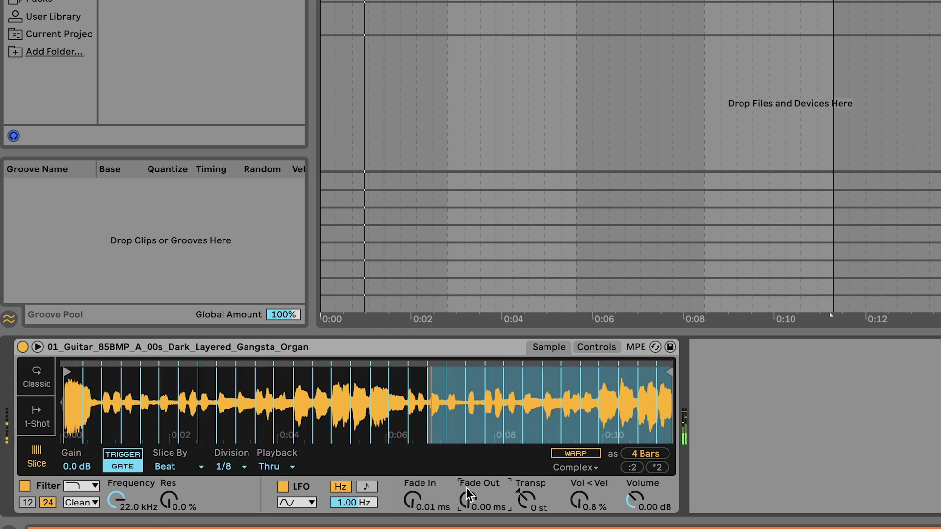
- Set Simpler's Fade In to 3.37 ms and Fade Out to 1.73 ms
drag(412, 501, 411, 478)
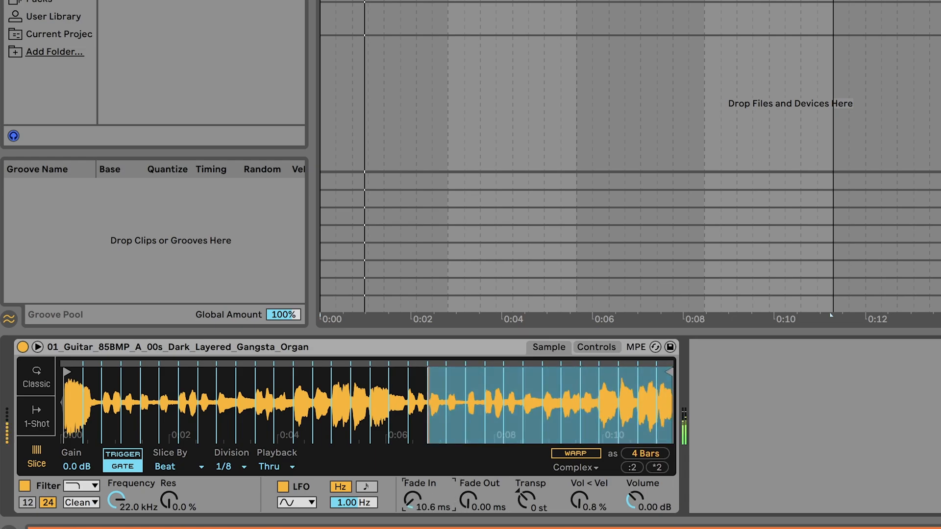
drag(467, 502, 412, 504)
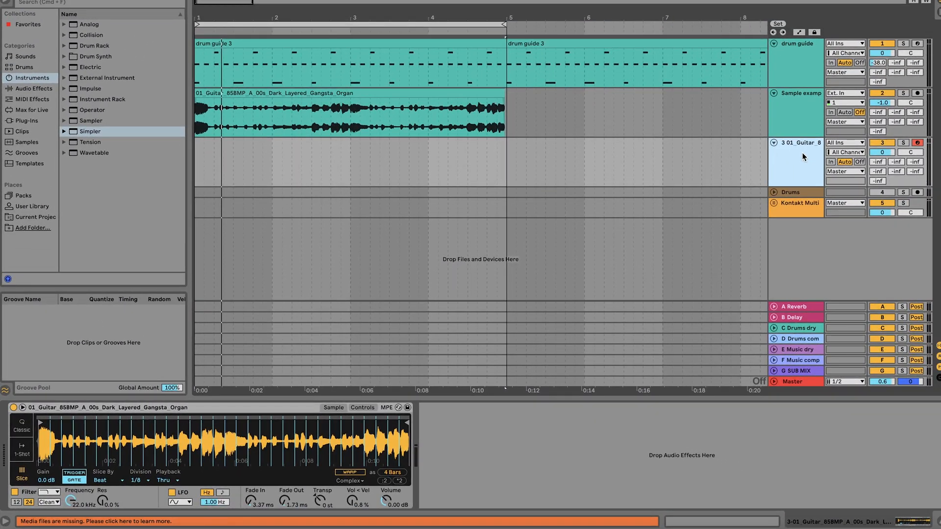
- Duplicate the guitar MIDI track that holds the sliced Simpler
right_click(804, 157)
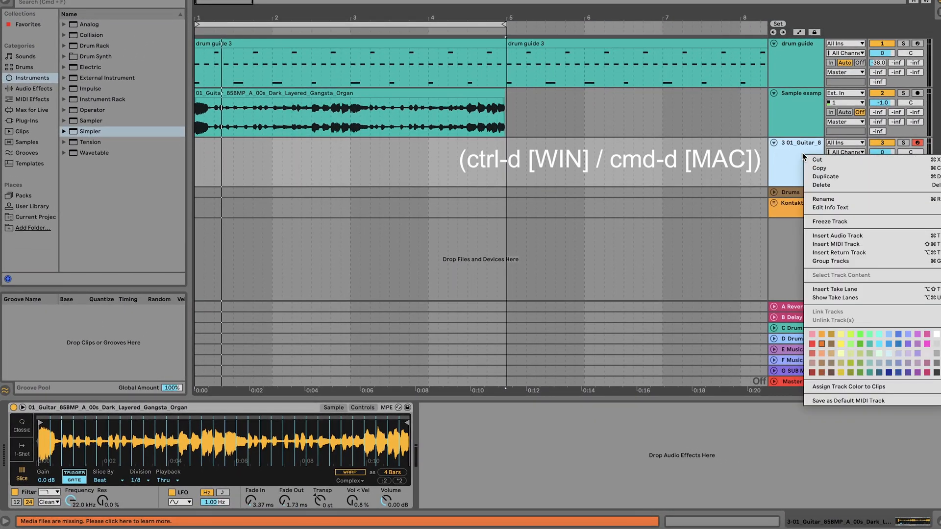
click(824, 177)
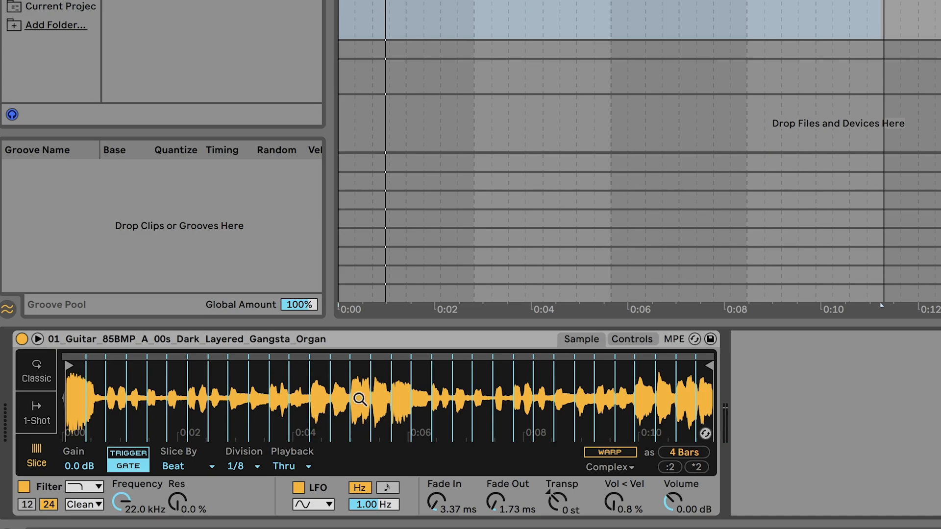
- Convert the duplicated Simpler's slices to a Drum Rack and show the device inside the Slice 1 pad
right_click(402, 381)
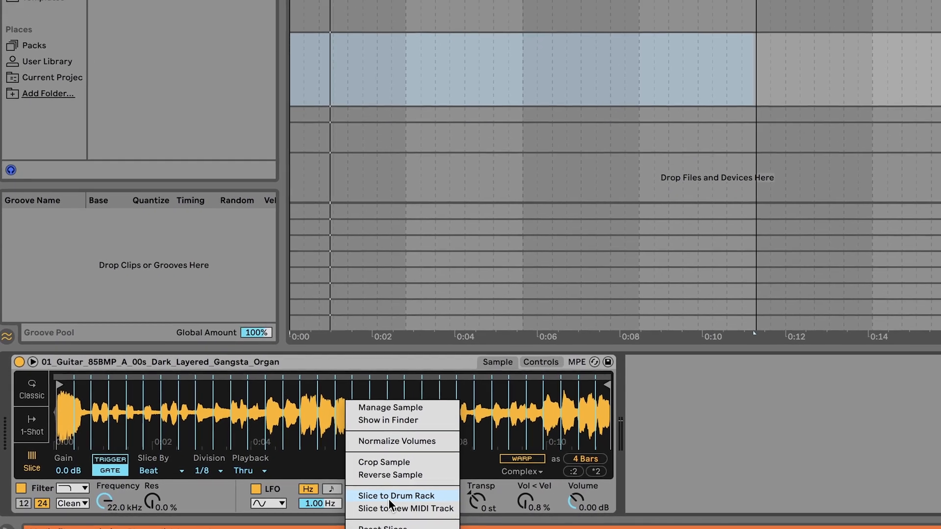
click(390, 496)
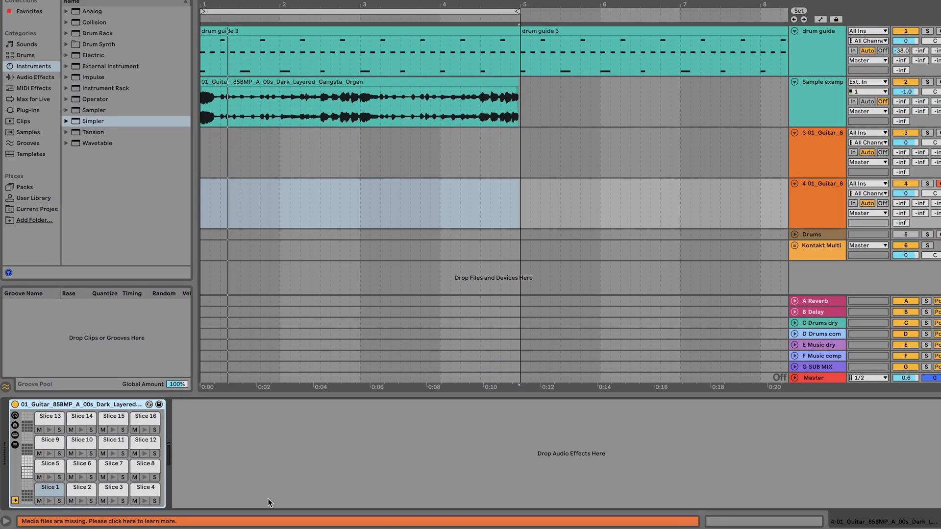
click(15, 435)
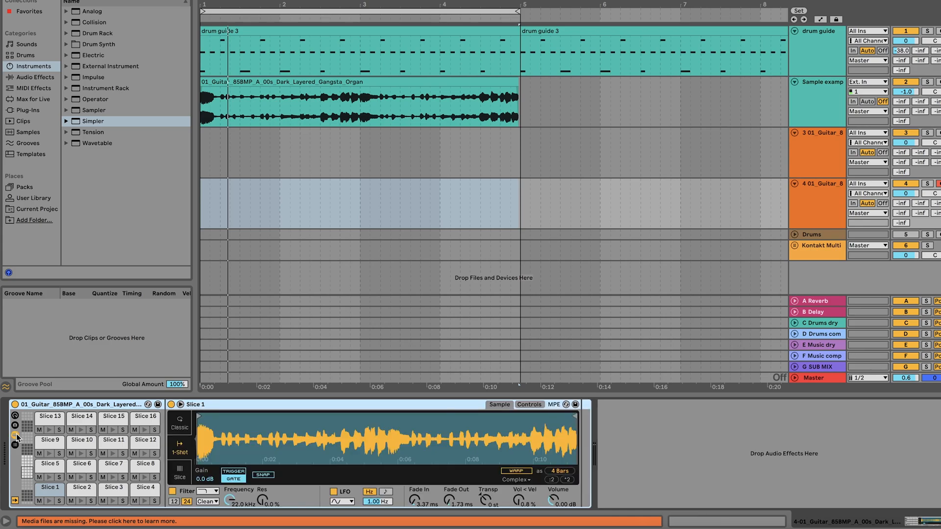